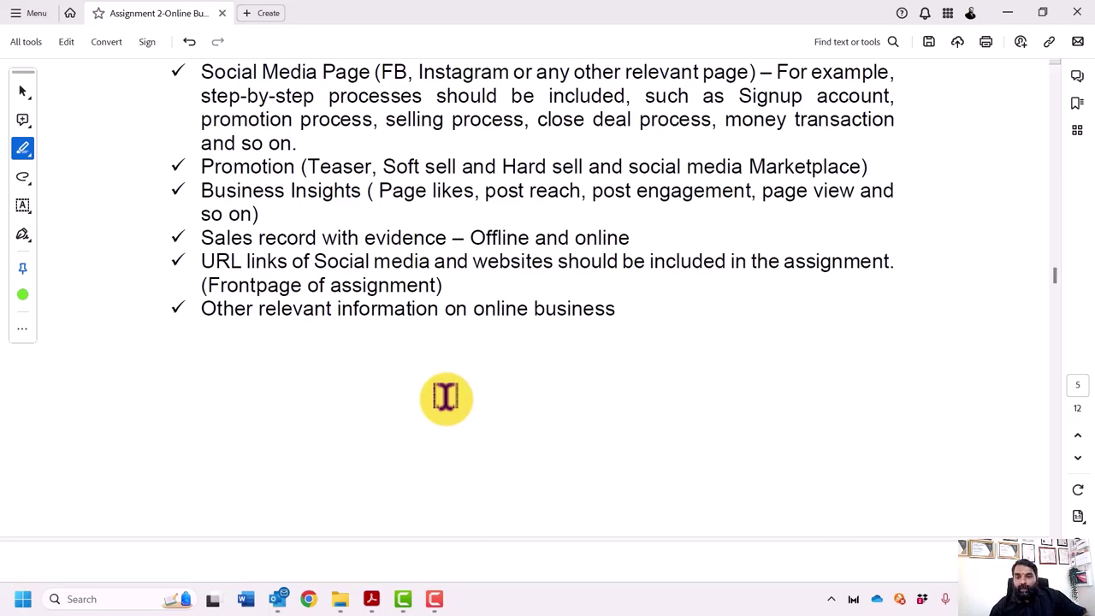
# Step: Highlight "MDEC- User Guideline for Student" in green in item vi of the assignment PDF
pyautogui.scroll(-4, 446, 398)
pyautogui.scroll(2, 446, 398)
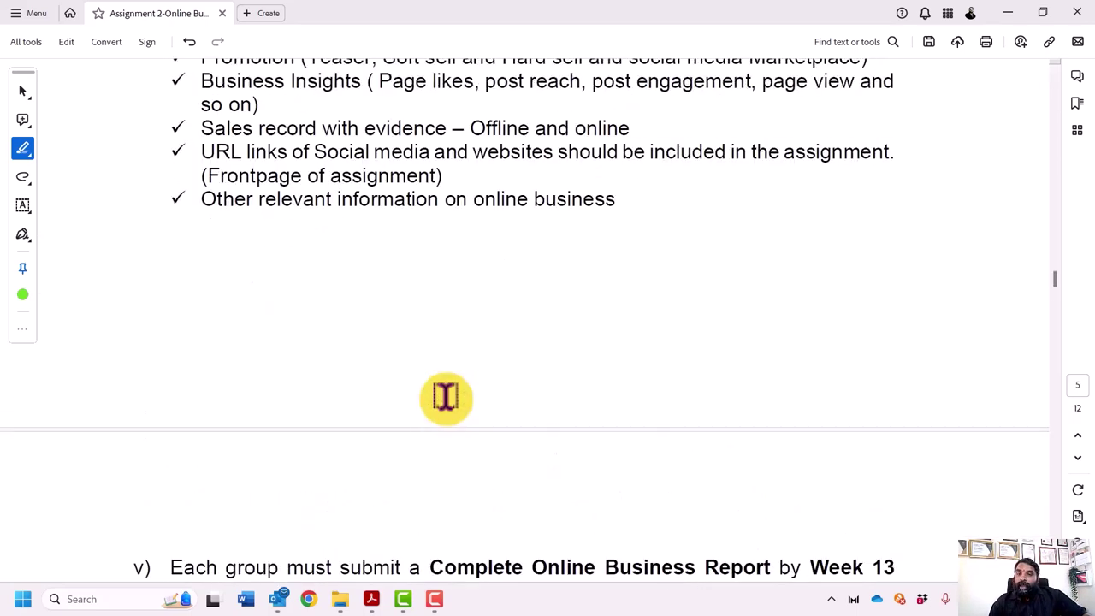
pyautogui.scroll(2, 445, 398)
pyautogui.scroll(-5, 445, 396)
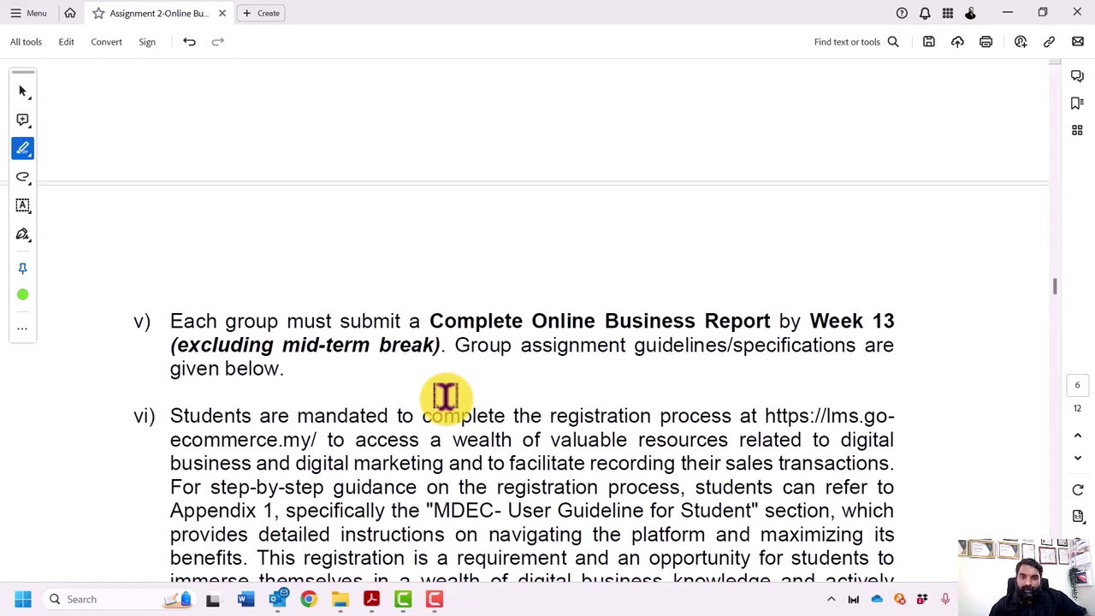
pyautogui.scroll(-4, 446, 395)
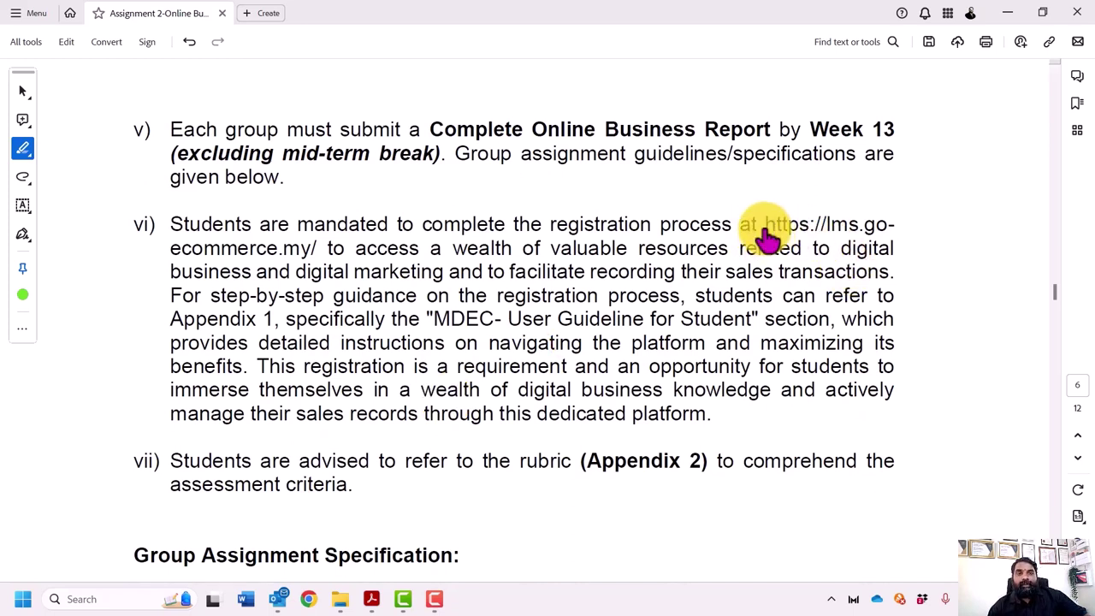
pyautogui.click(820, 231)
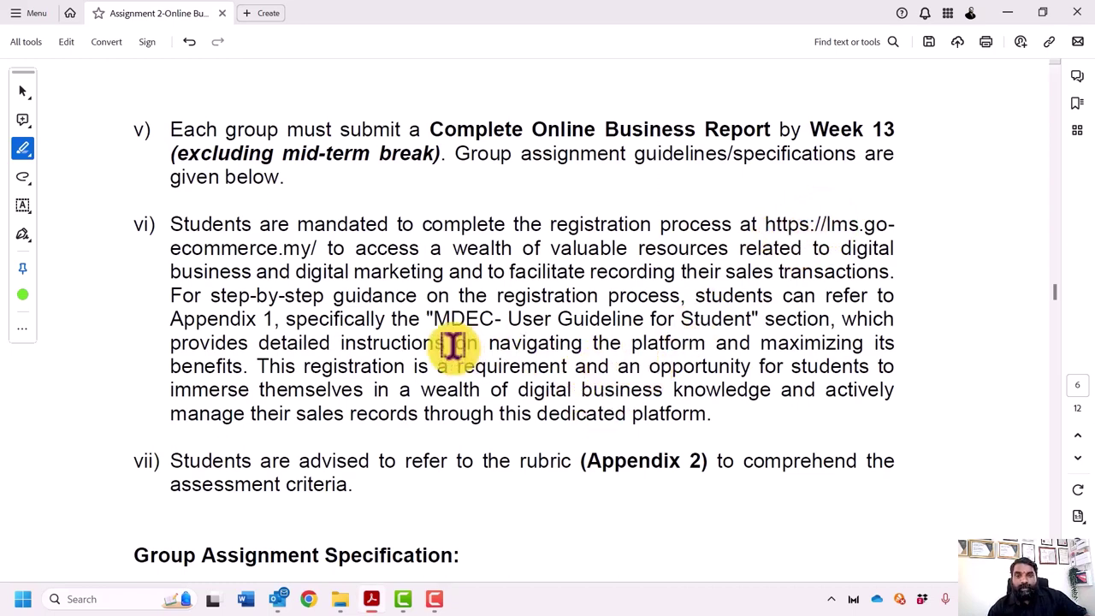
pyautogui.click(435, 318)
pyautogui.moveTo(434, 319); pyautogui.dragTo(710, 319)
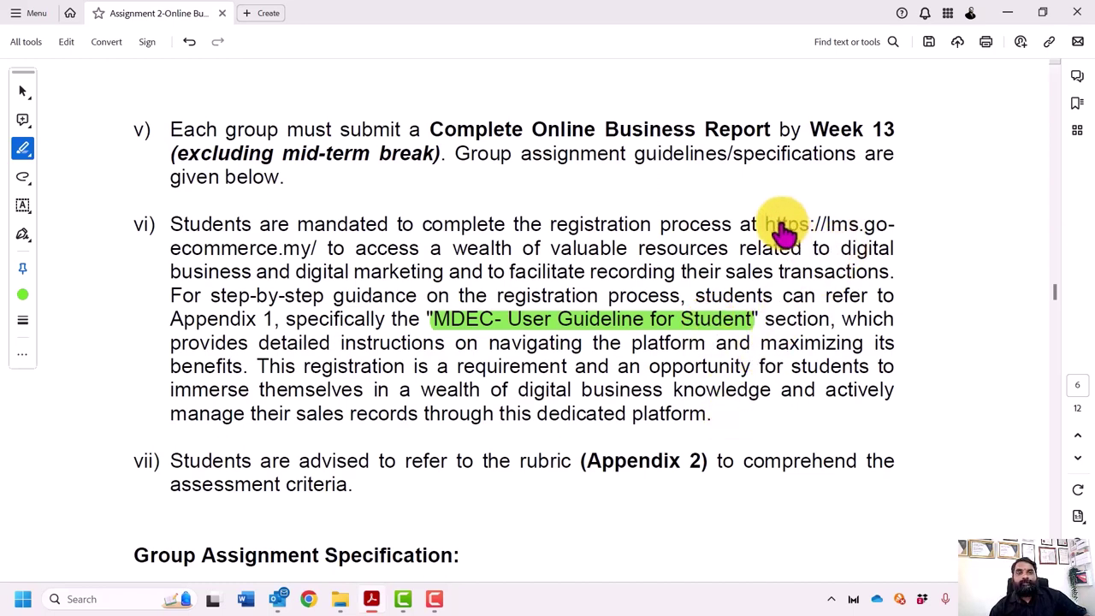
# Step: Switch to Chrome and clear the browsing history, download history, cookies and cached files for all time
pyautogui.click(308, 599)
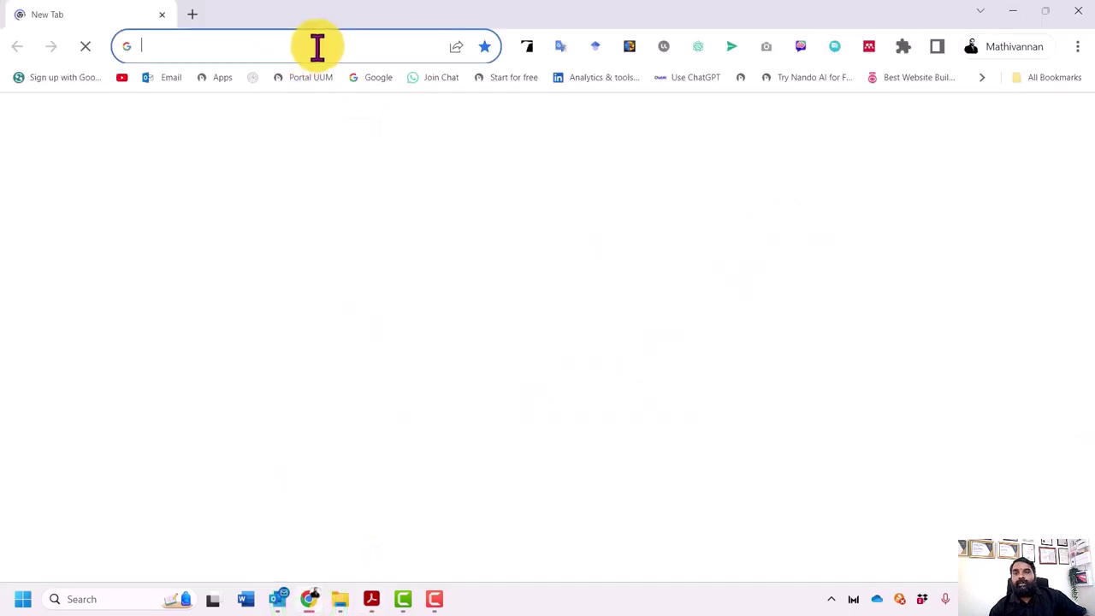
pyautogui.click(278, 45)
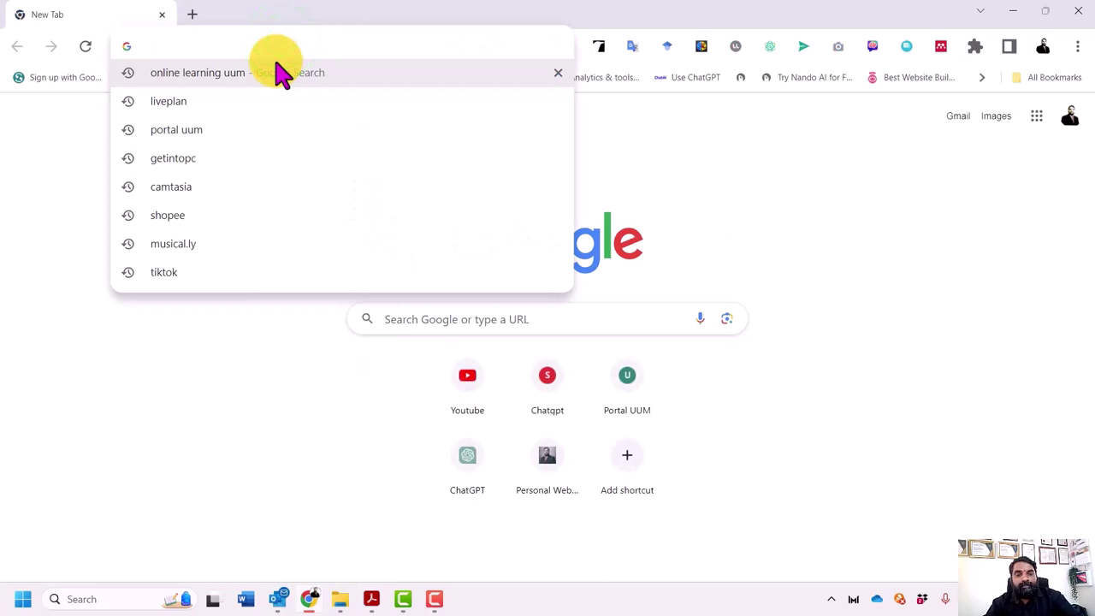
pyautogui.hotkey('ctrl', 'shift', 'Delete')
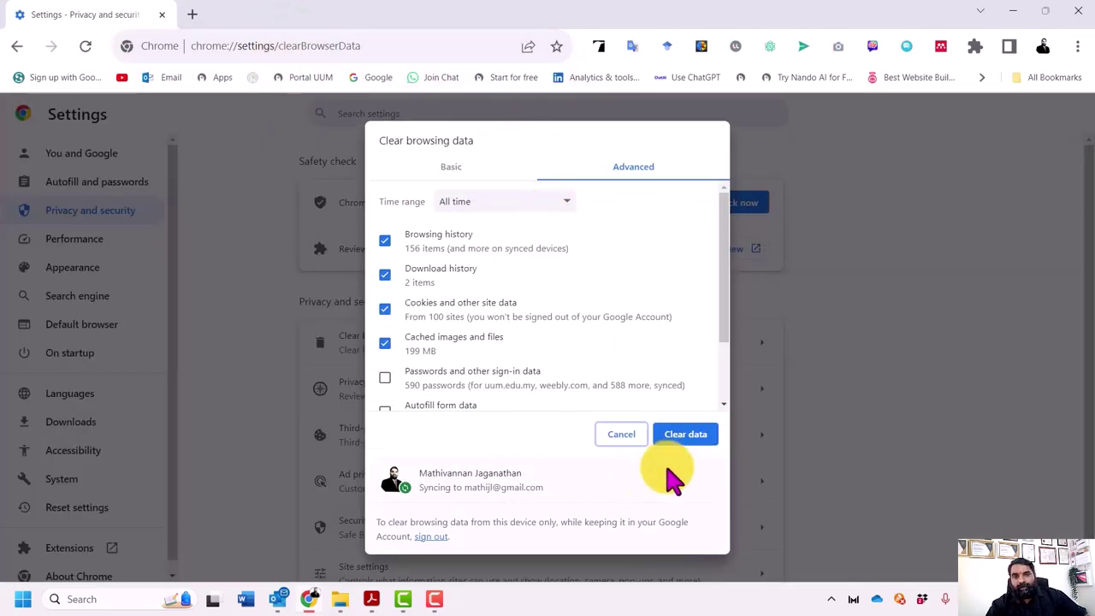
pyautogui.click(685, 438)
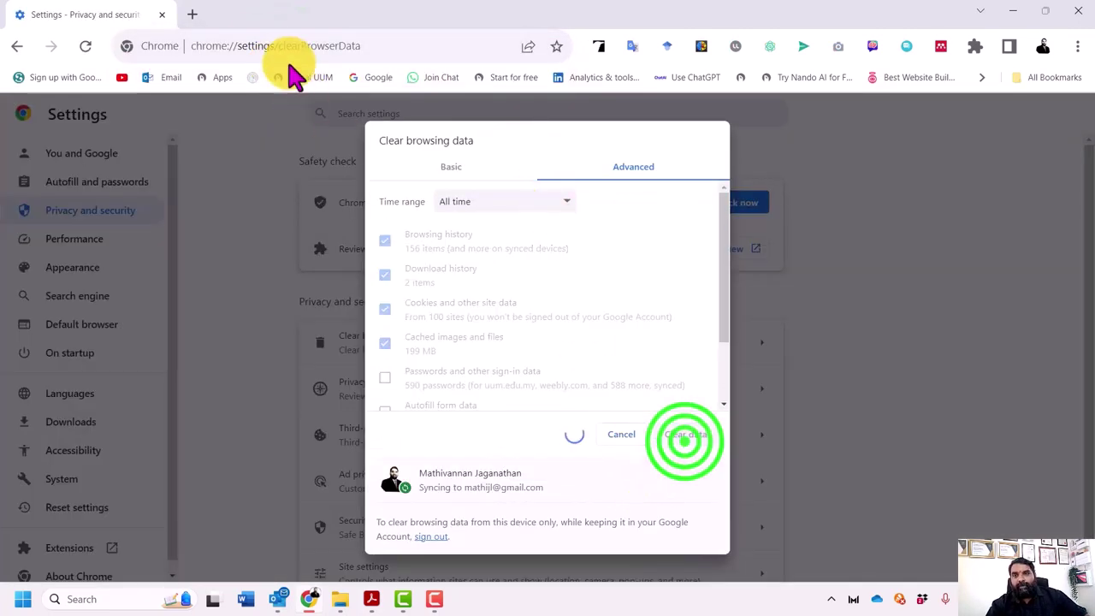
pyautogui.click(252, 42)
pyautogui.write('https://lms.go-ecommerce.my/')
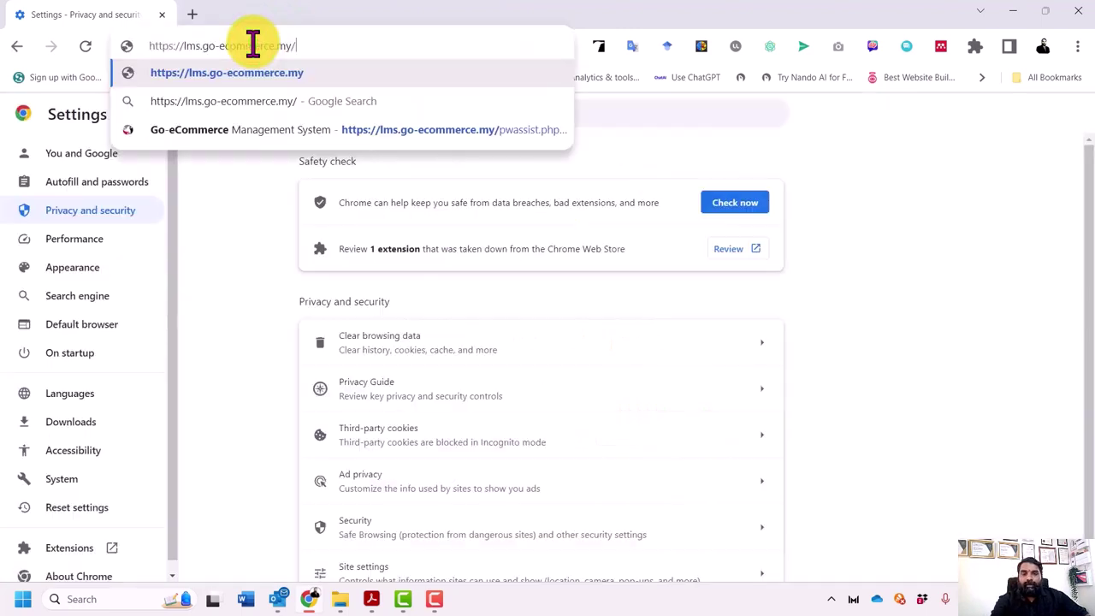
pyautogui.press('Return')
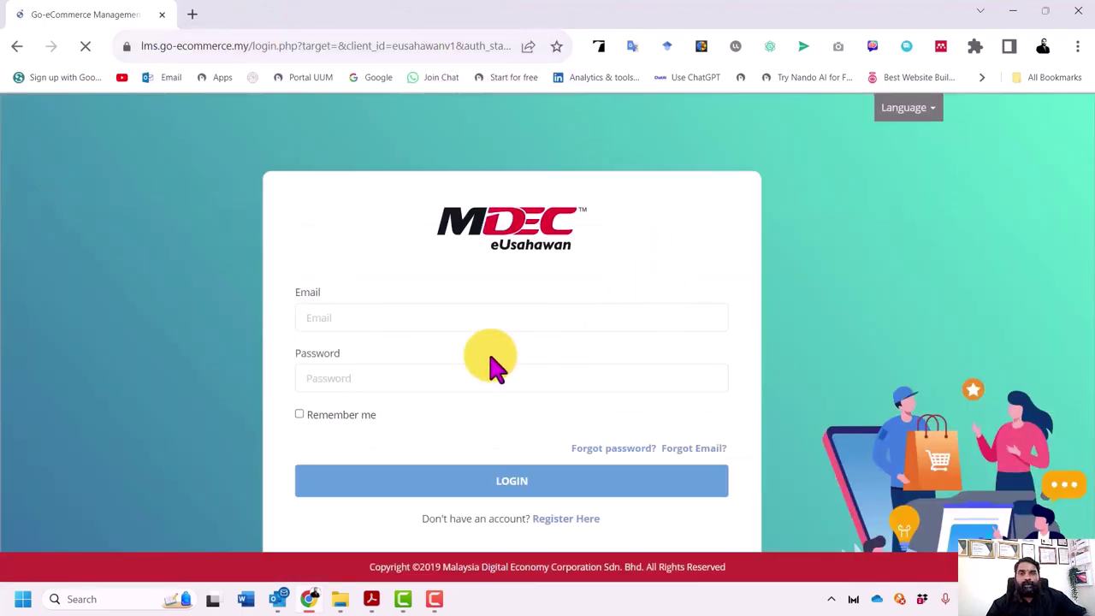
pyautogui.click(411, 318)
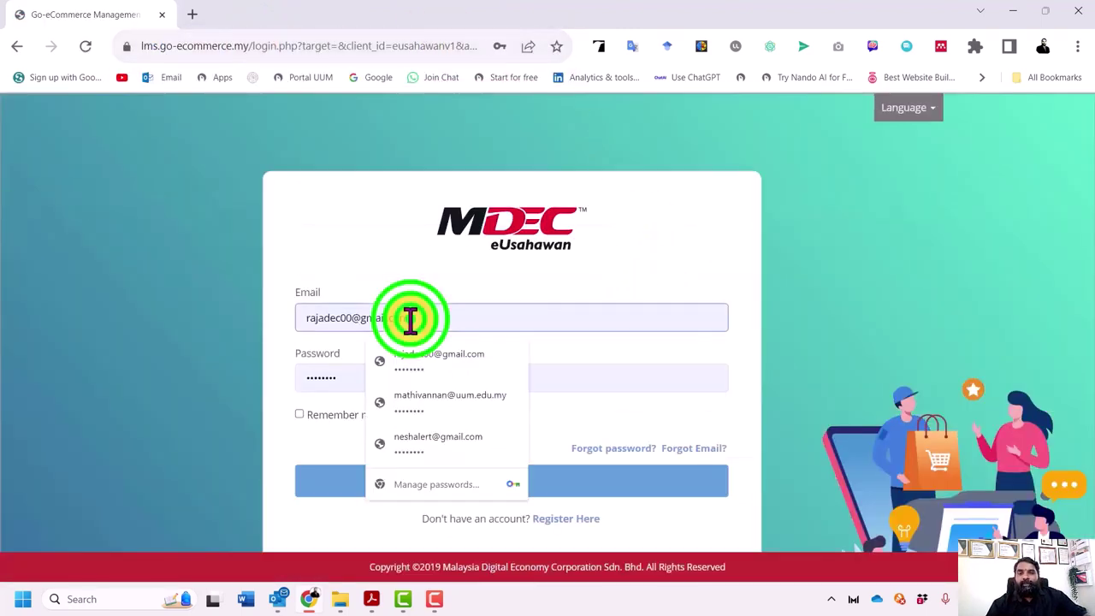
pyautogui.click(455, 400)
pyautogui.click(519, 485)
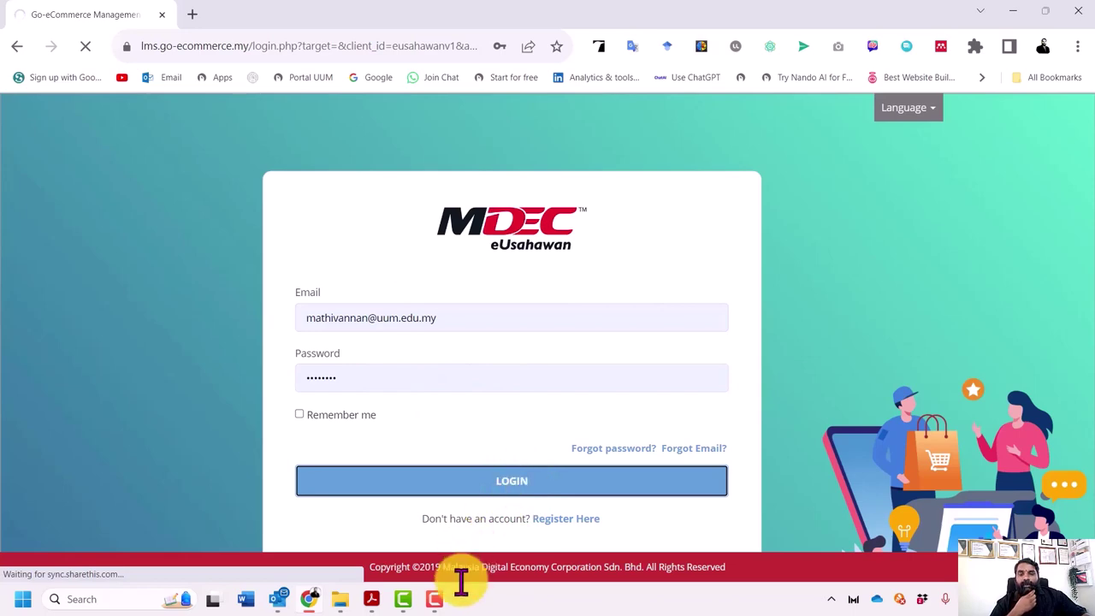
# Step: Glance at the assignment PDF, return to Chrome and try to reload the app.go-ecommerce.my/login page
pyautogui.click(370, 599)
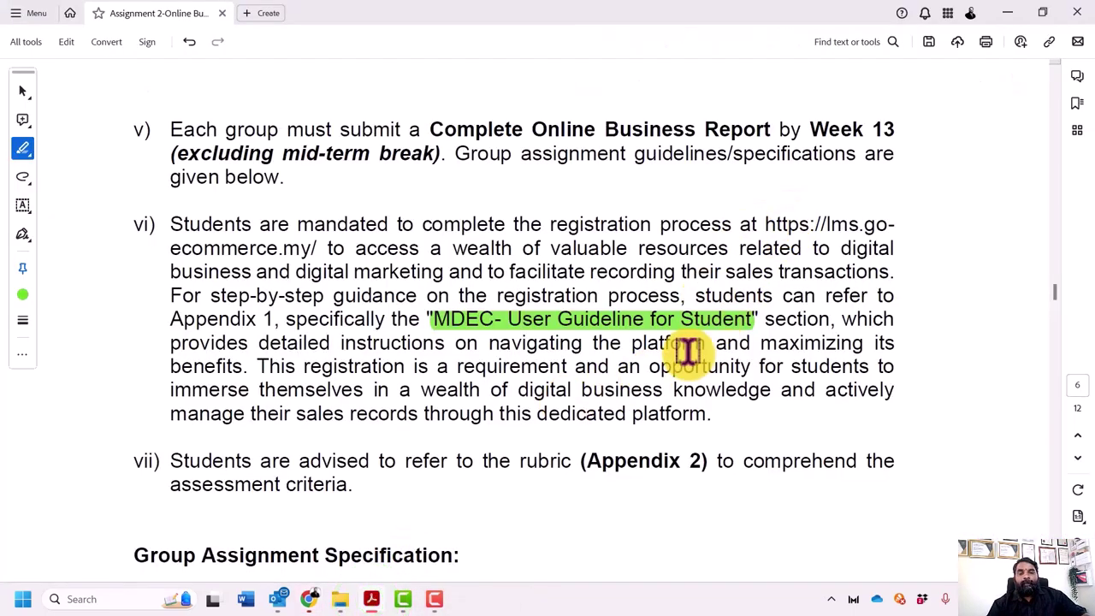
pyautogui.click(308, 599)
pyautogui.click(673, 256)
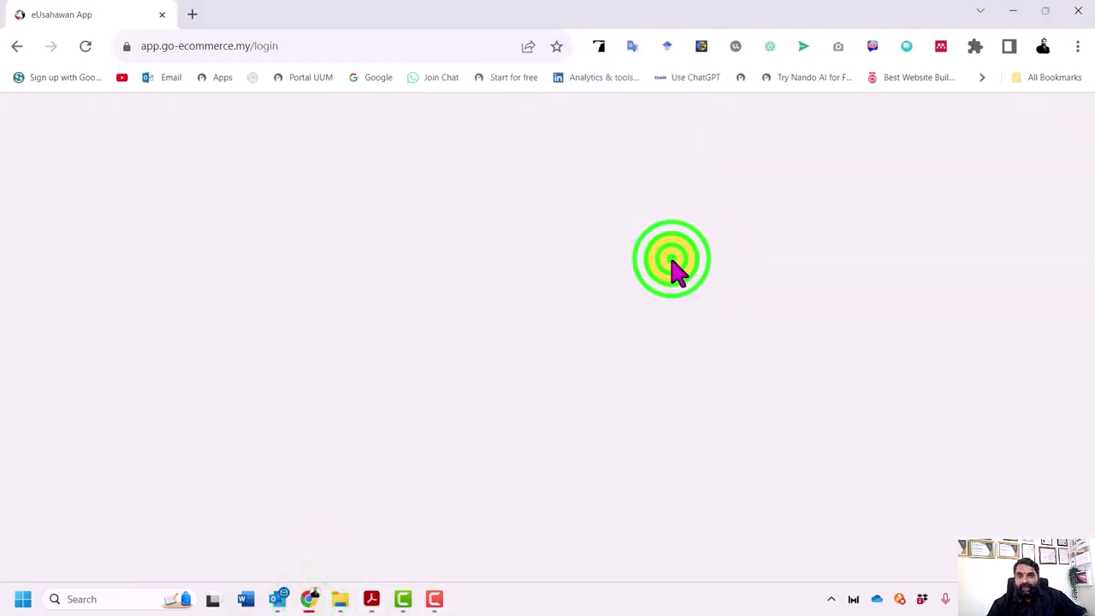
pyautogui.click(288, 42)
pyautogui.press('Return')
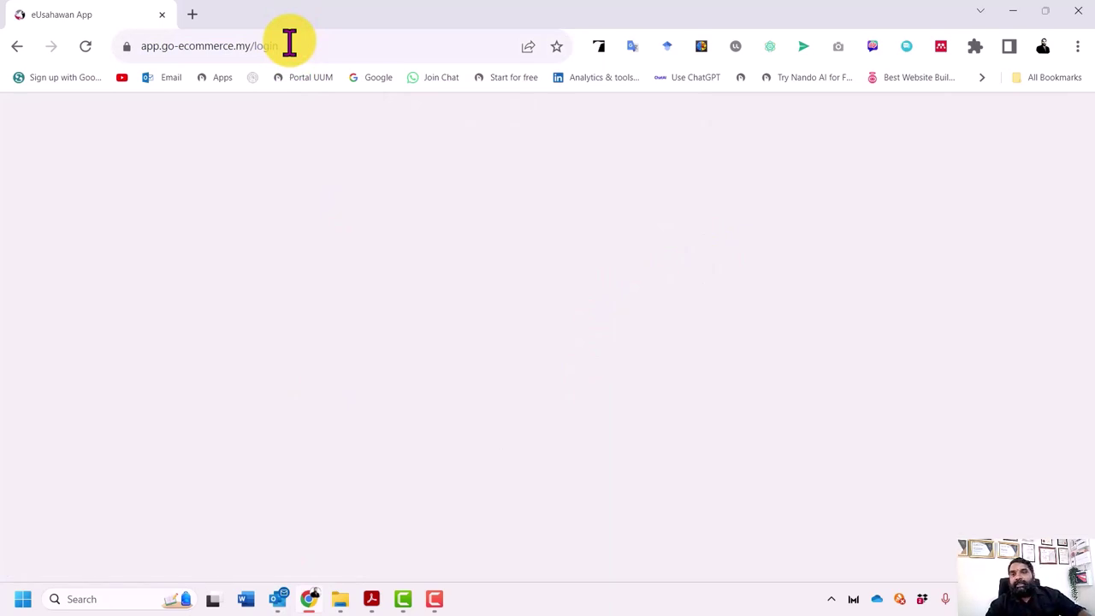
pyautogui.click(289, 46)
pyautogui.press('Return')
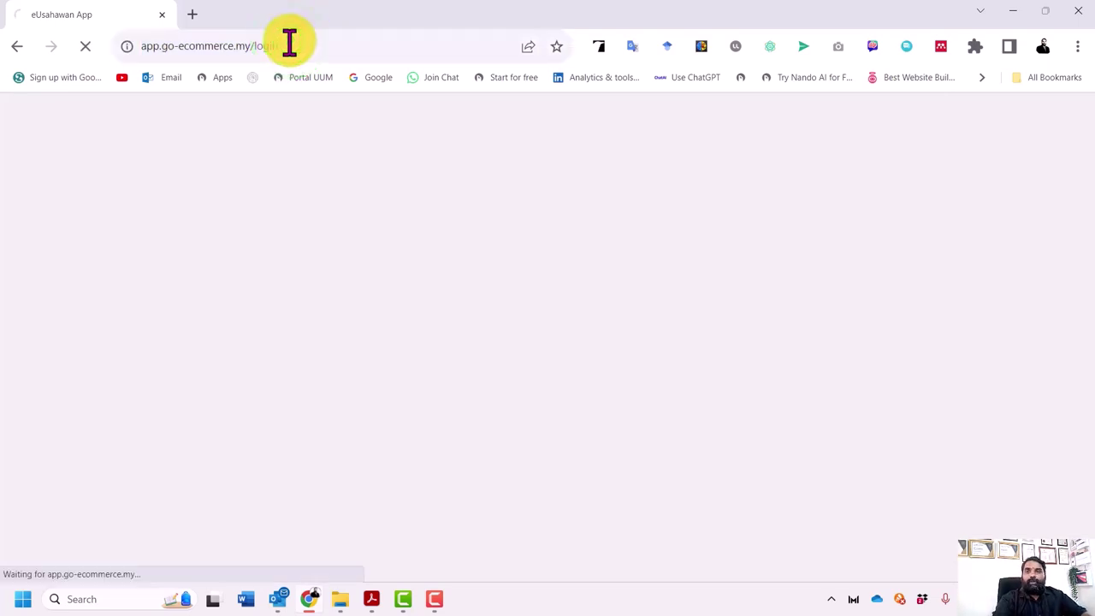
pyautogui.rightClick(312, 38)
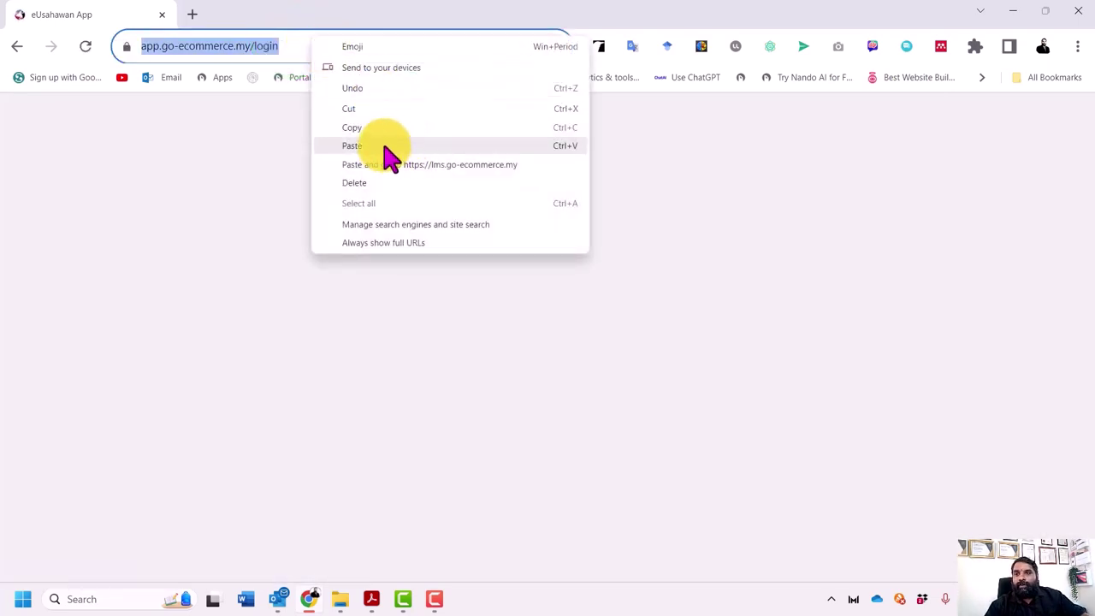
pyautogui.click(387, 148)
pyautogui.press('Return')
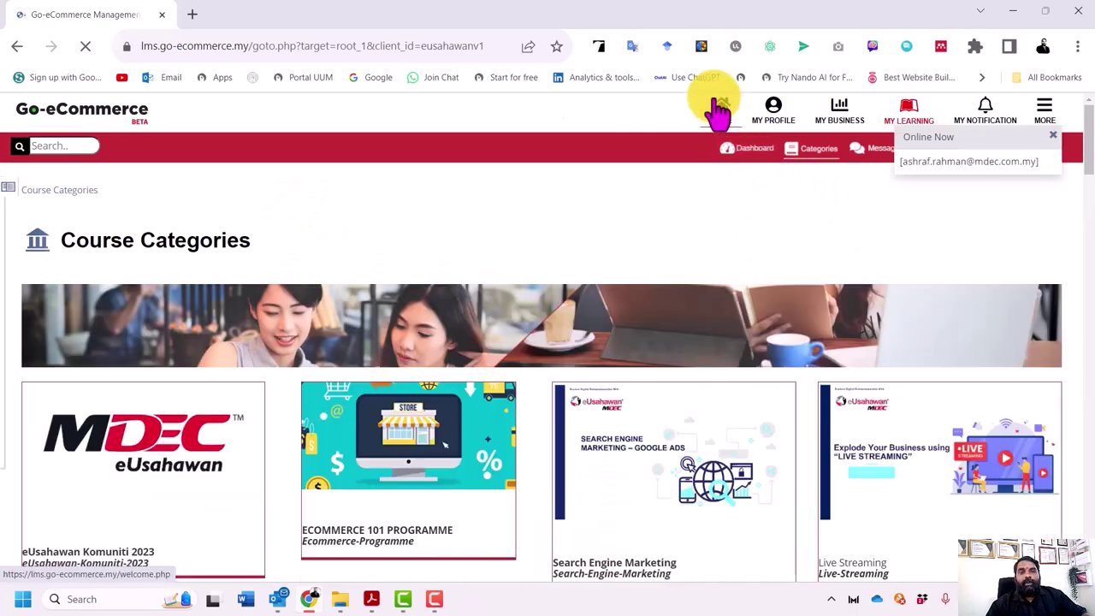
# Step: Open Report Sales from the Go-eCommerce home page and review the Add Sales form with the Offline transaction type
pyautogui.click(717, 102)
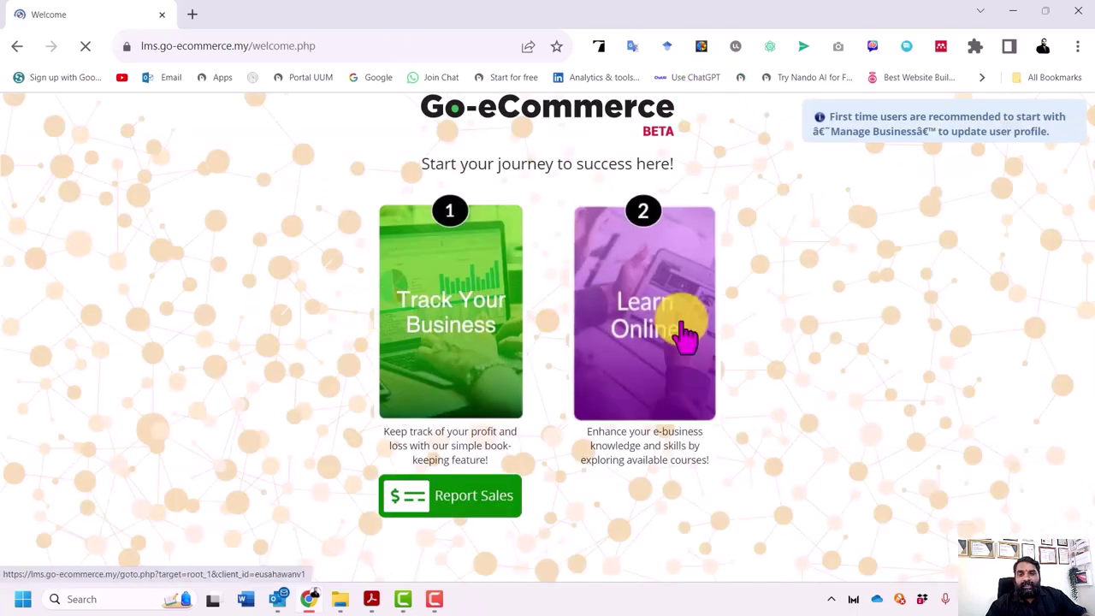
pyautogui.click(460, 505)
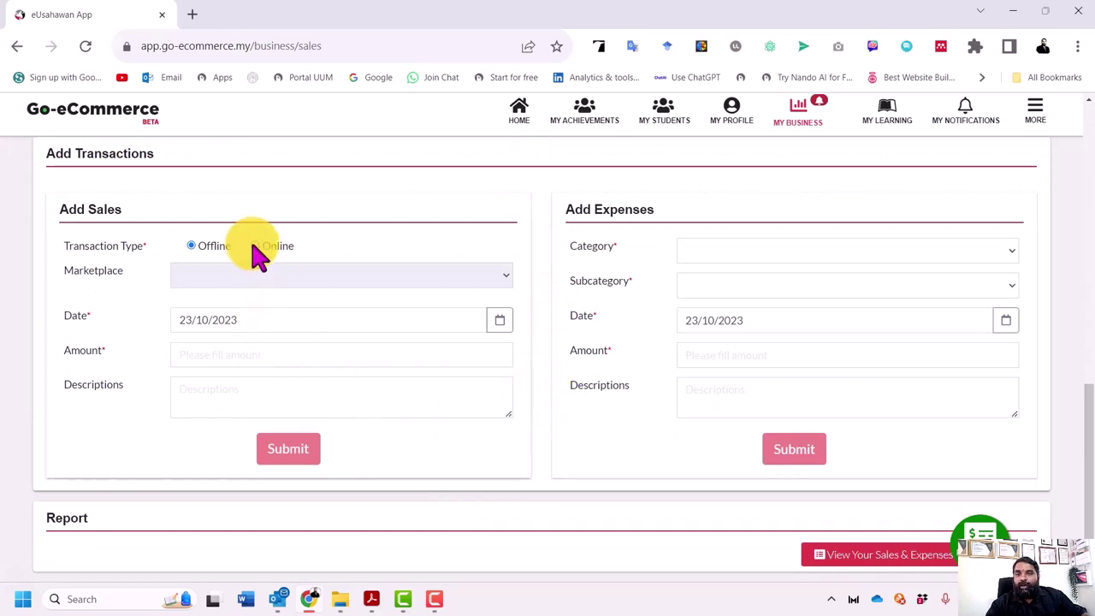
pyautogui.click(201, 246)
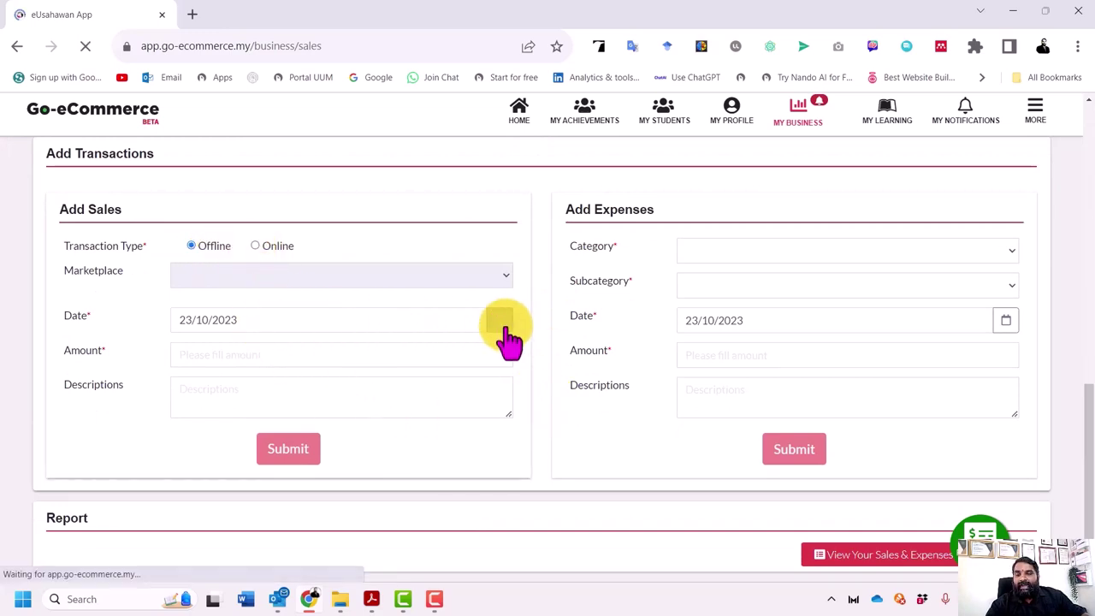
pyautogui.click(199, 355)
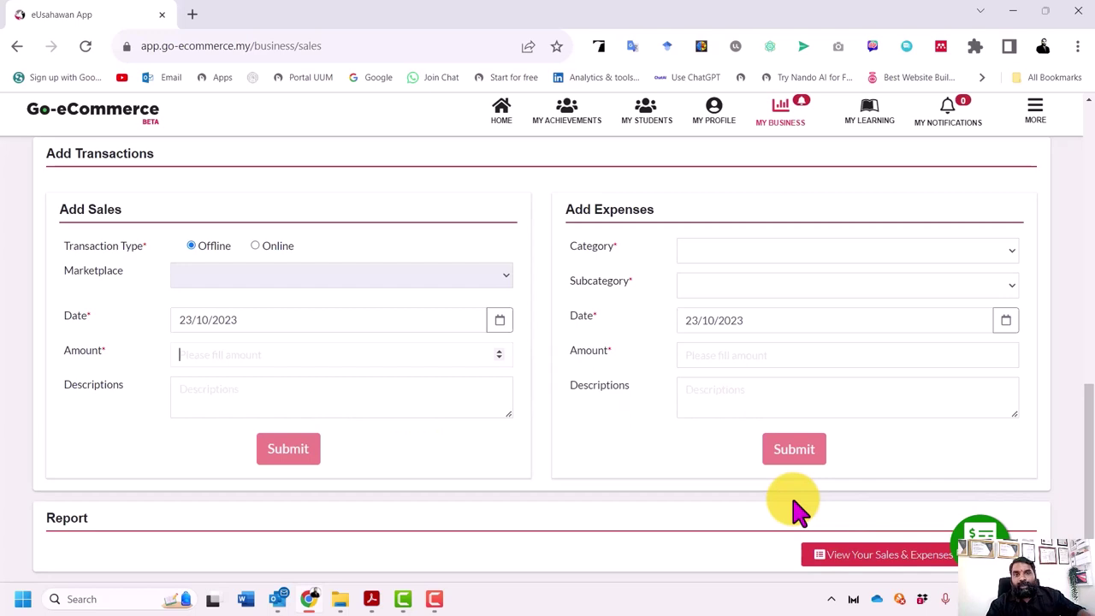
pyautogui.scroll(10, 794, 509)
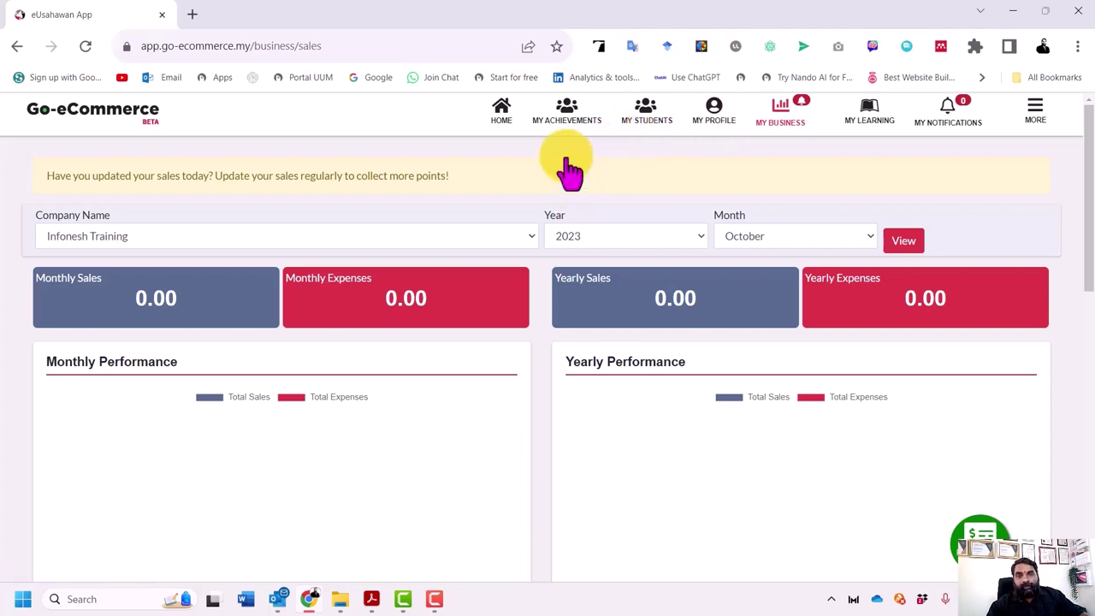
# Step: Browse the My Learning course categories and open the Facebook category to view its online courses
pyautogui.click(870, 117)
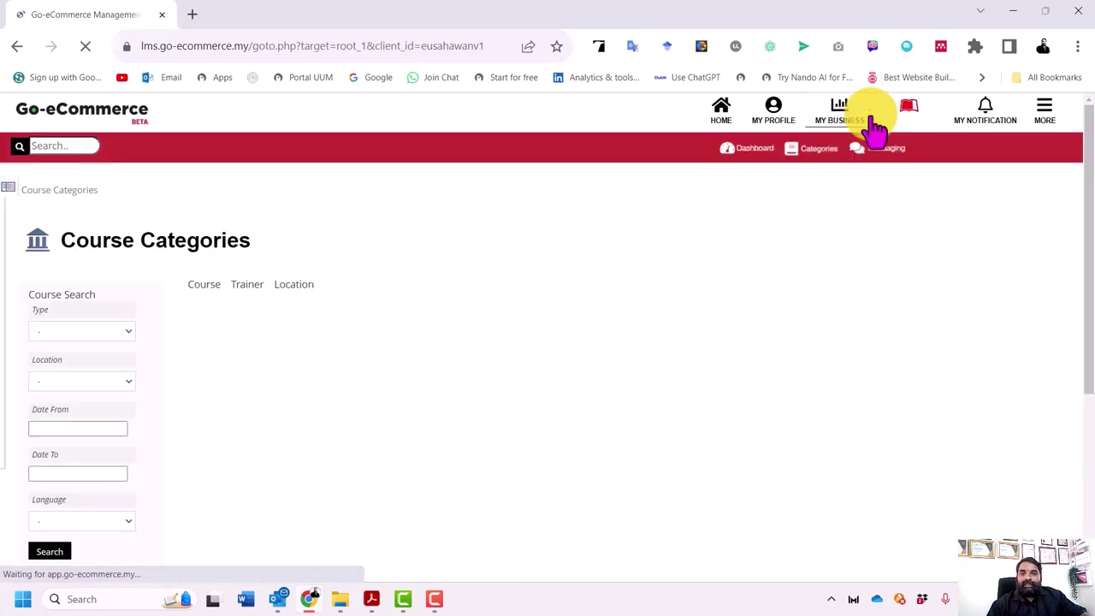
pyautogui.scroll(-2, 843, 294)
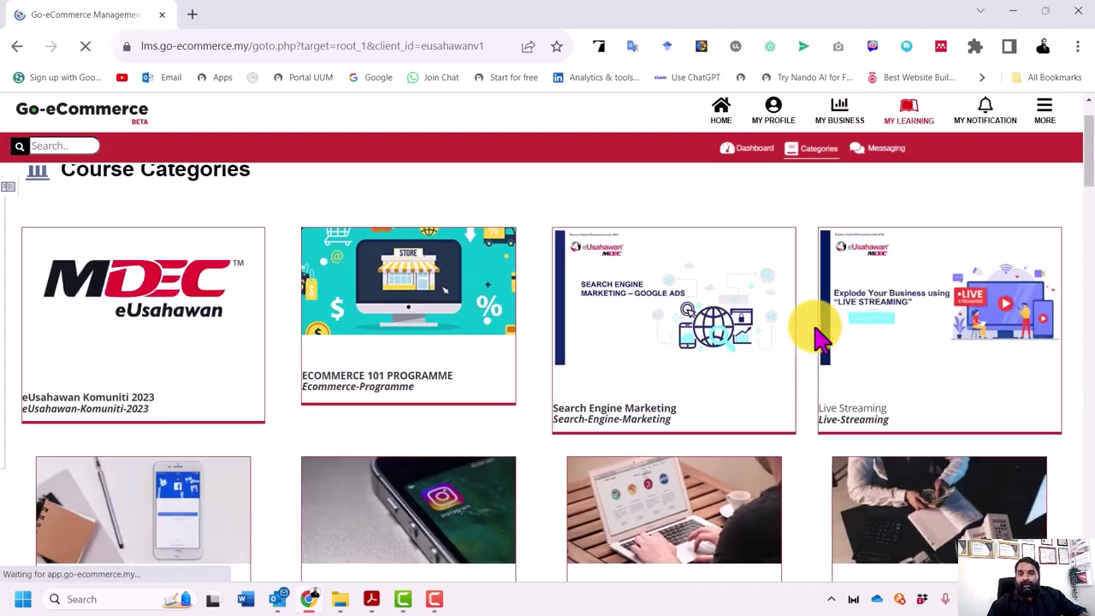
pyautogui.scroll(-5, 820, 338)
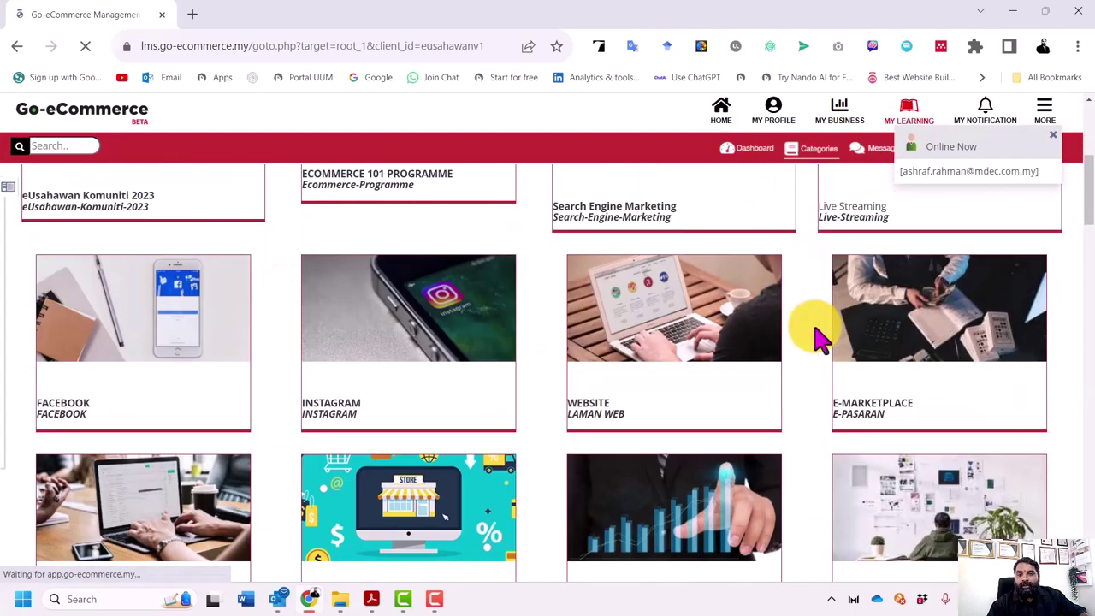
pyautogui.scroll(-3, 817, 338)
pyautogui.scroll(-8, 817, 338)
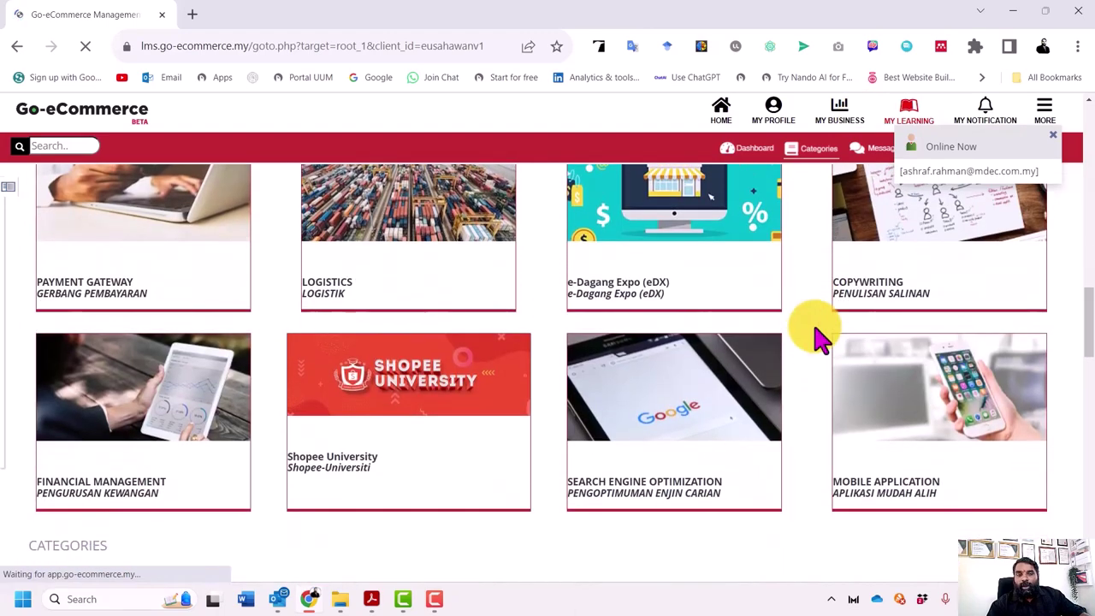
pyautogui.scroll(10, 820, 338)
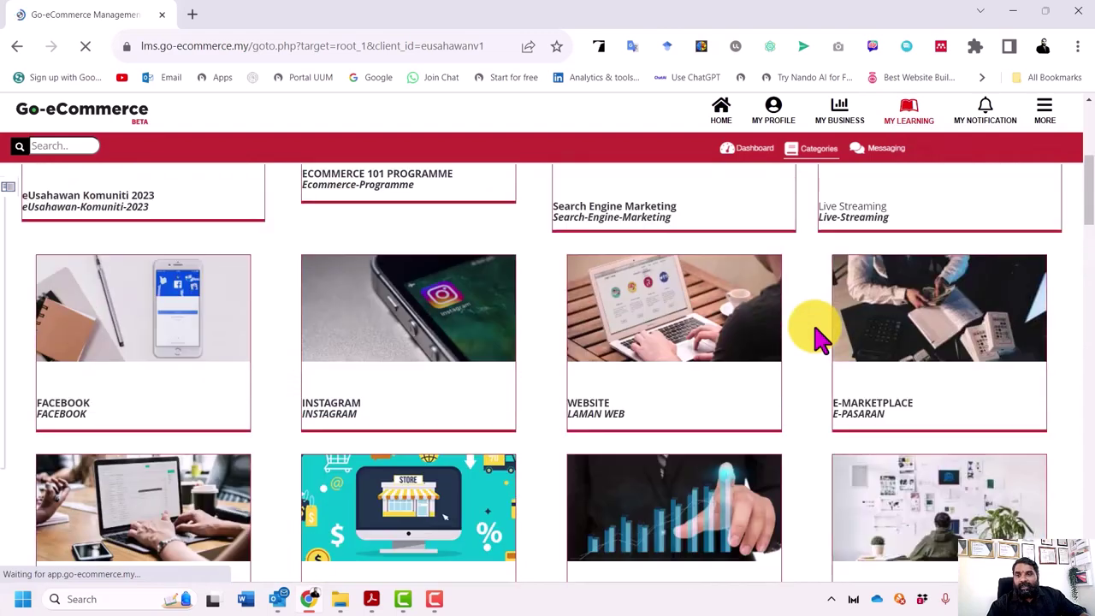
pyautogui.scroll(3, 820, 338)
pyautogui.scroll(-2, 824, 379)
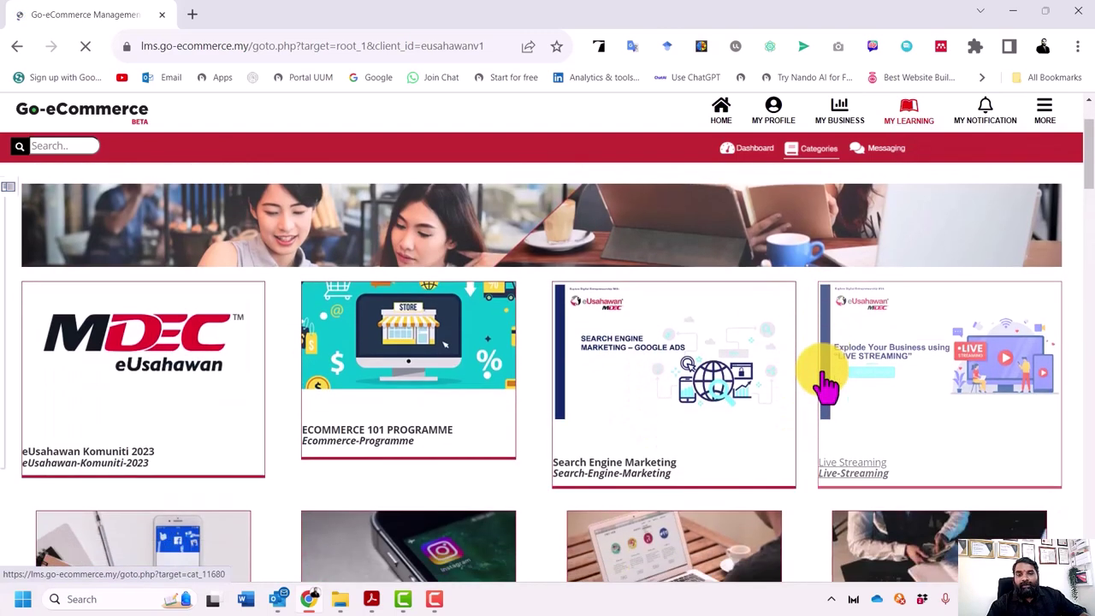
pyautogui.scroll(-1, 214, 440)
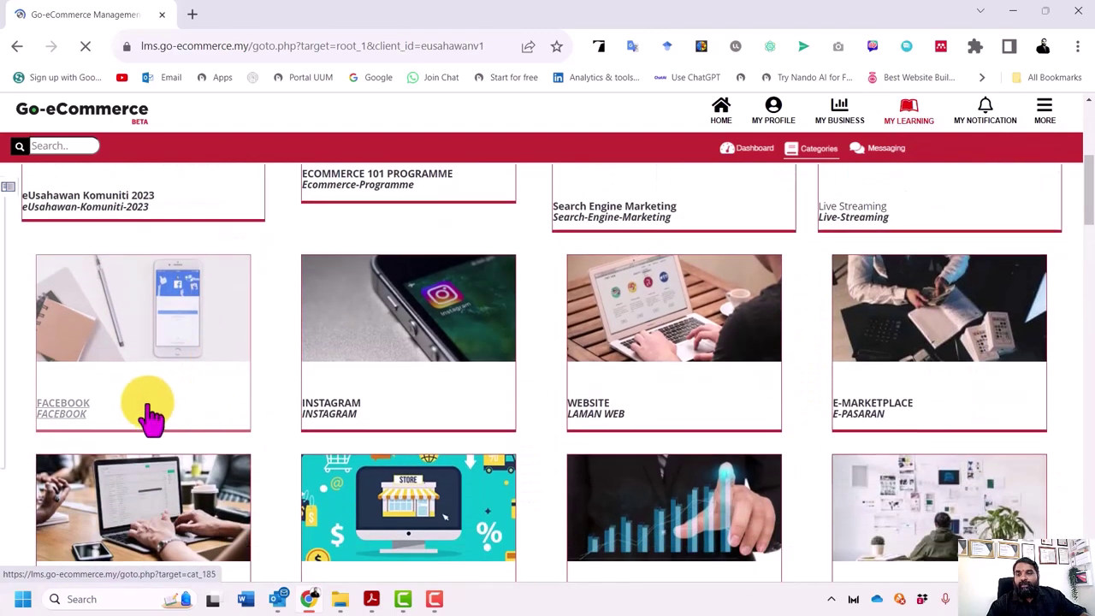
pyautogui.click(67, 410)
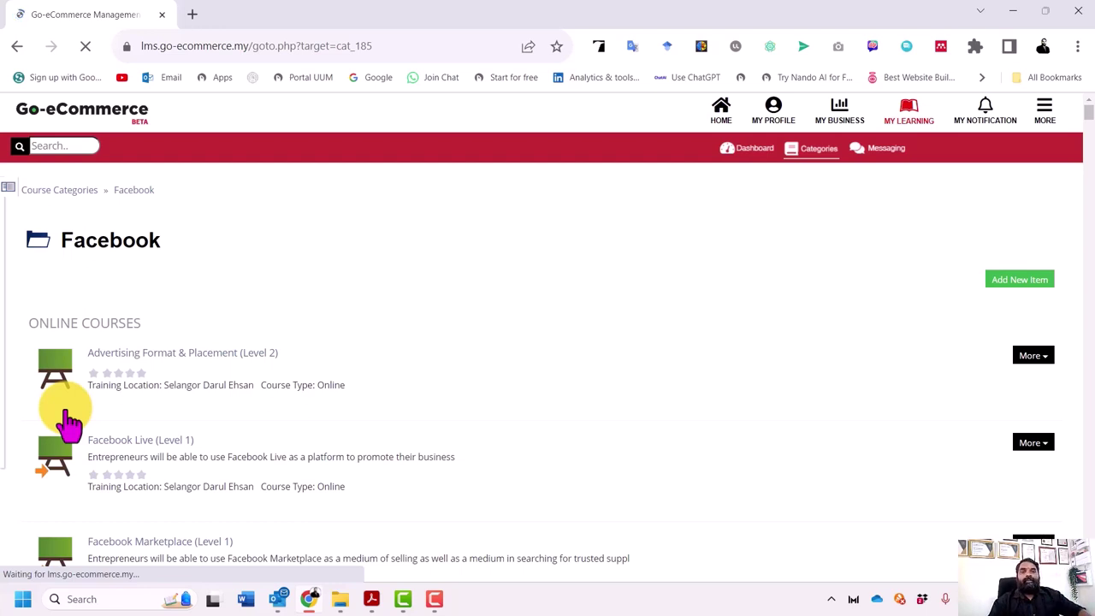
pyautogui.click(729, 113)
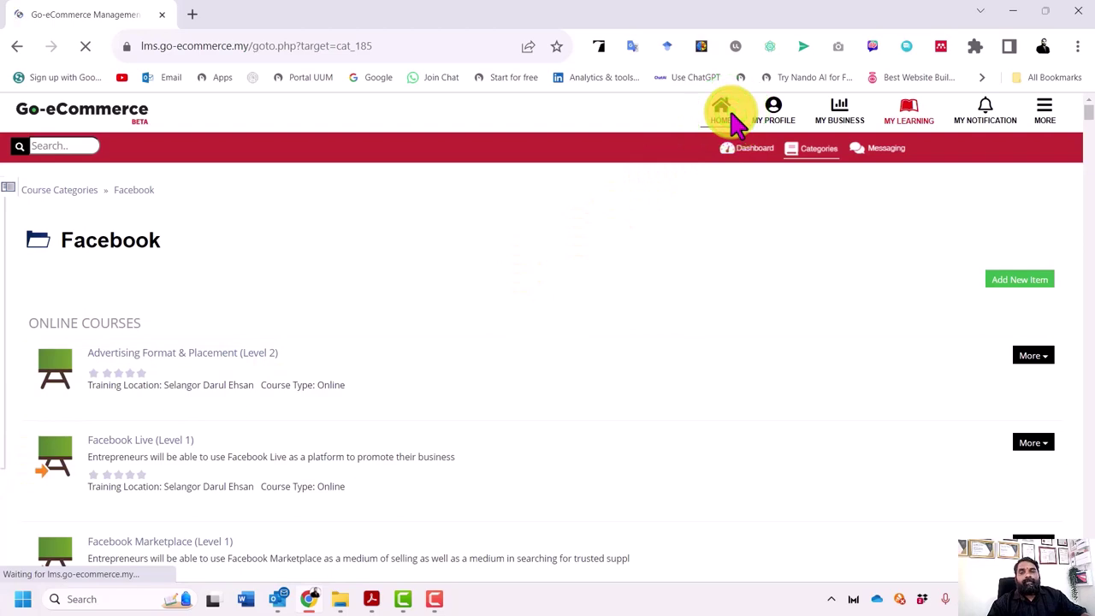
# Step: Switch to the assignment PDF in Acrobat and review the report submission points, Group Assignment Specification and list of required contents
pyautogui.click(373, 603)
pyautogui.scroll(10, 380, 336)
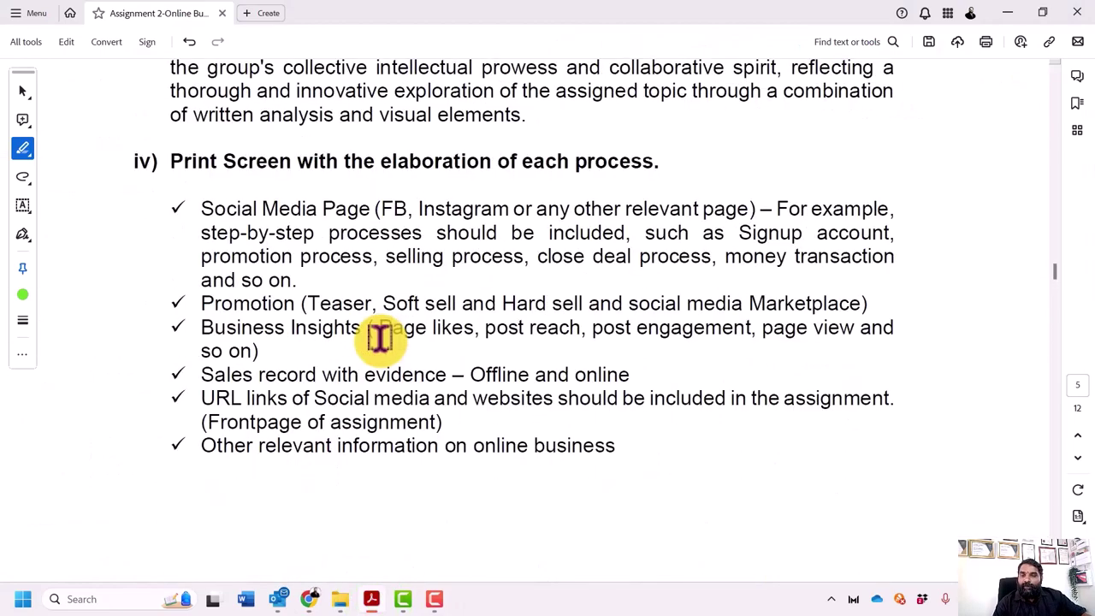
pyautogui.scroll(-5, 380, 337)
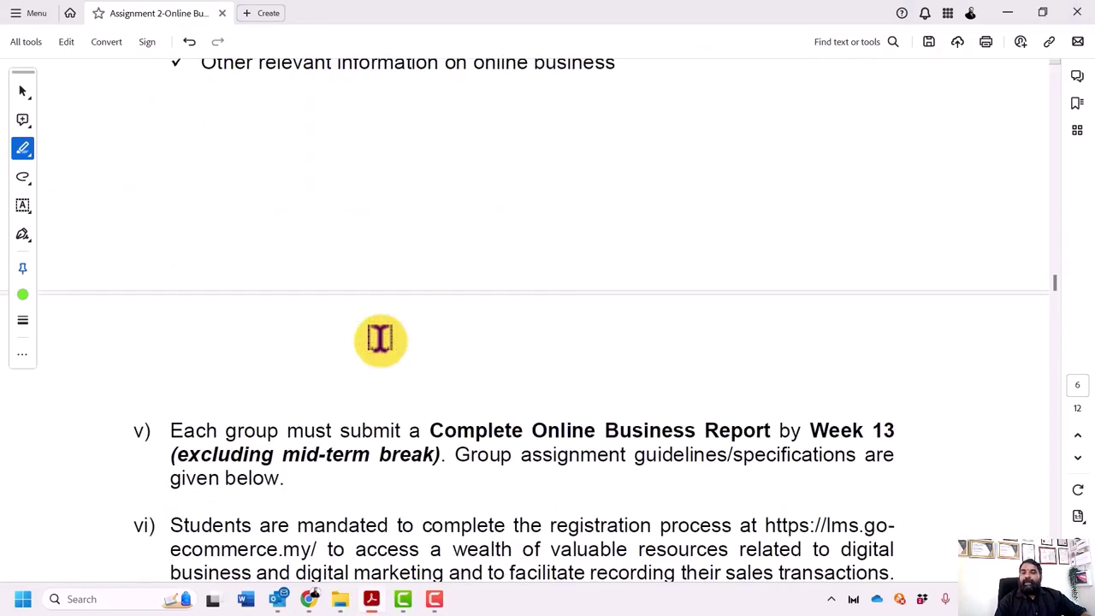
pyautogui.scroll(-10, 380, 340)
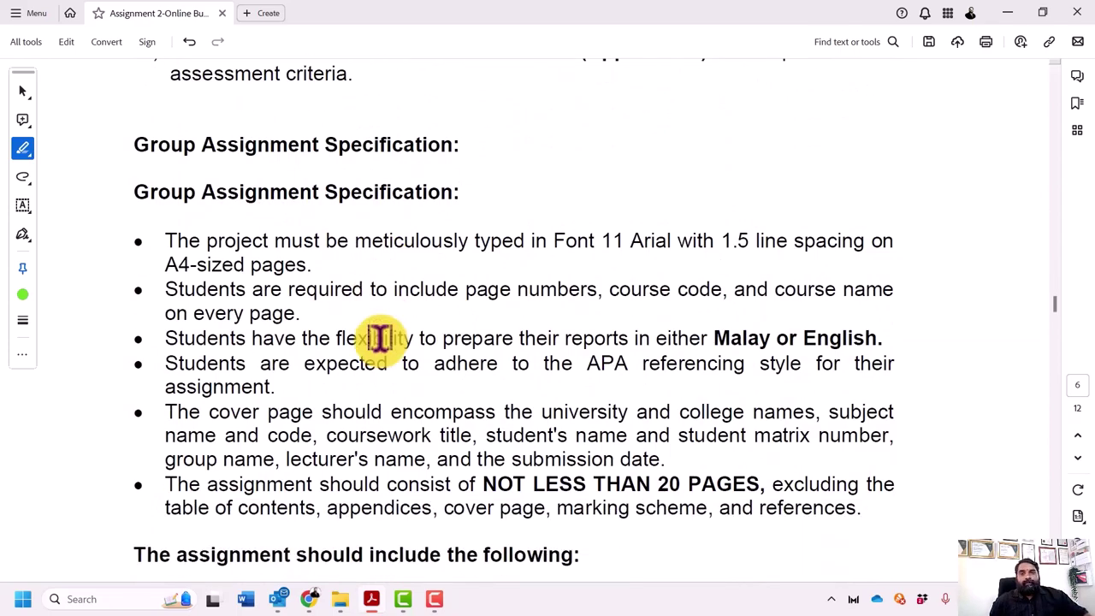
pyautogui.scroll(3, 380, 338)
pyautogui.scroll(20, 428, 190)
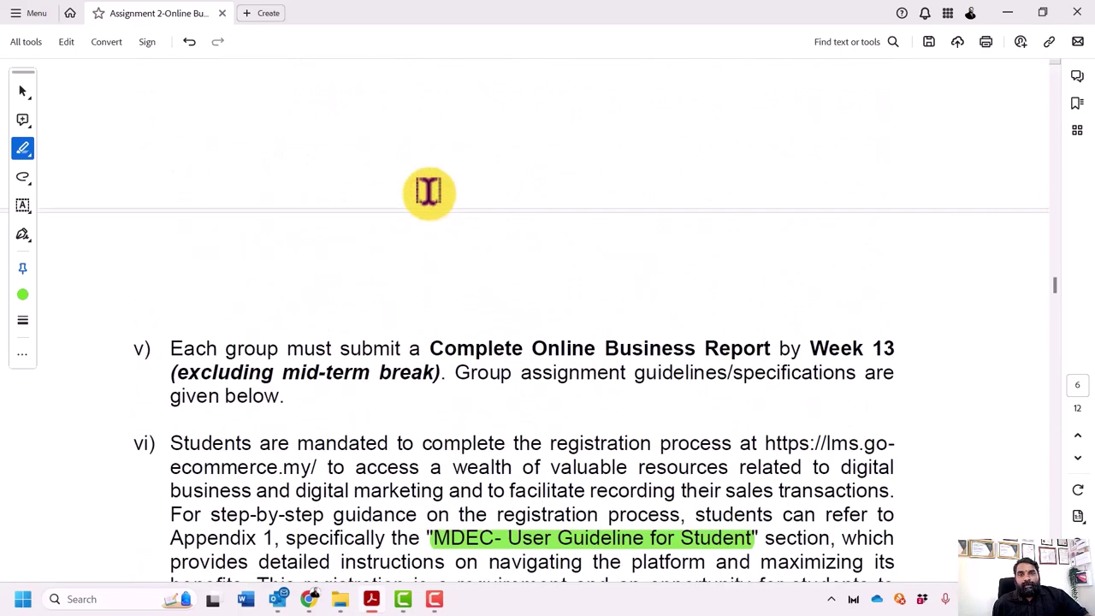
pyautogui.scroll(-20, 428, 190)
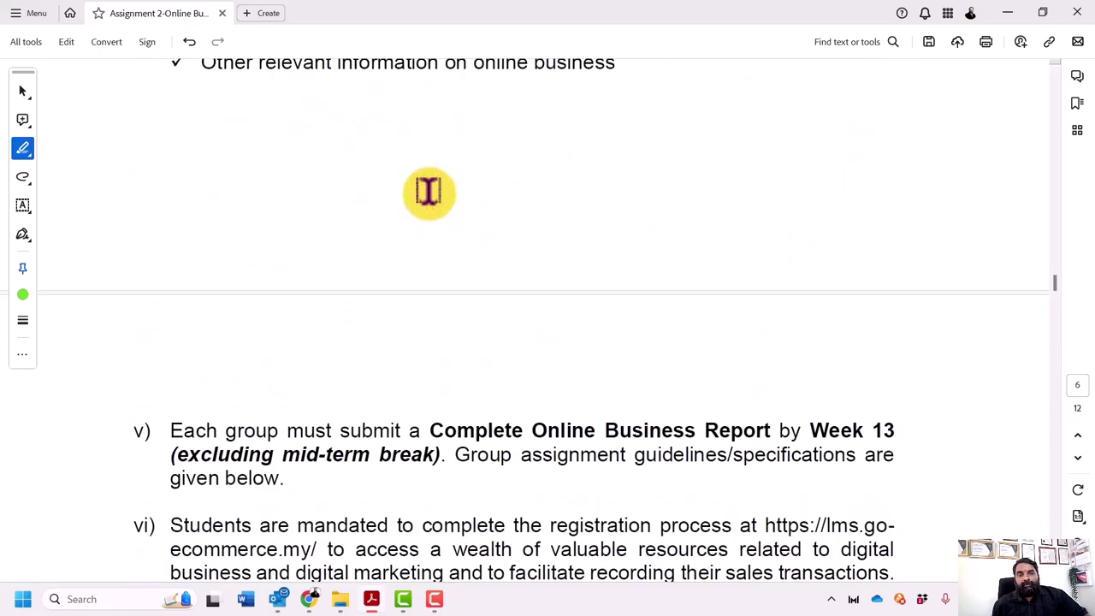
pyautogui.scroll(-15, 428, 190)
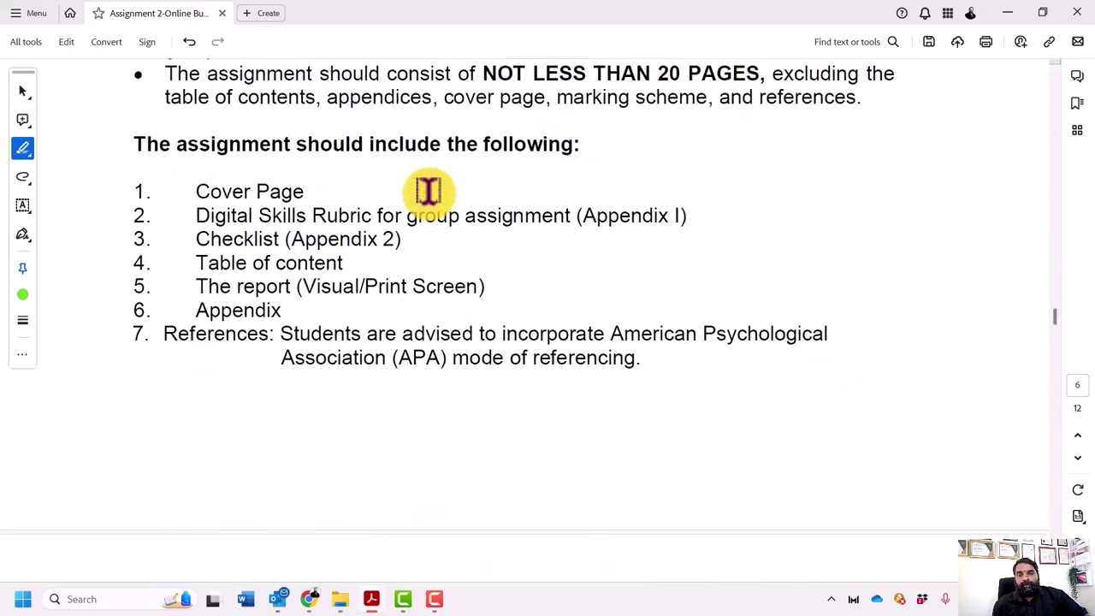
pyautogui.scroll(-4, 428, 190)
# Step: Go back to the Instructions section on page 5 of the PDF and read from the group-size item towards the print screen requirements
pyautogui.scroll(10, 428, 190)
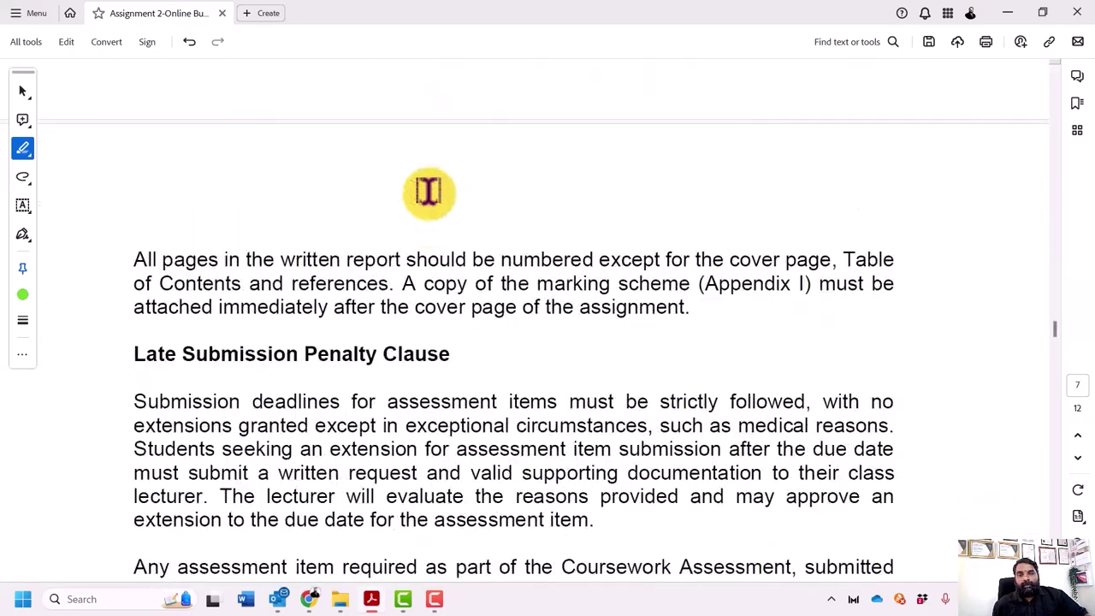
pyautogui.scroll(10, 428, 190)
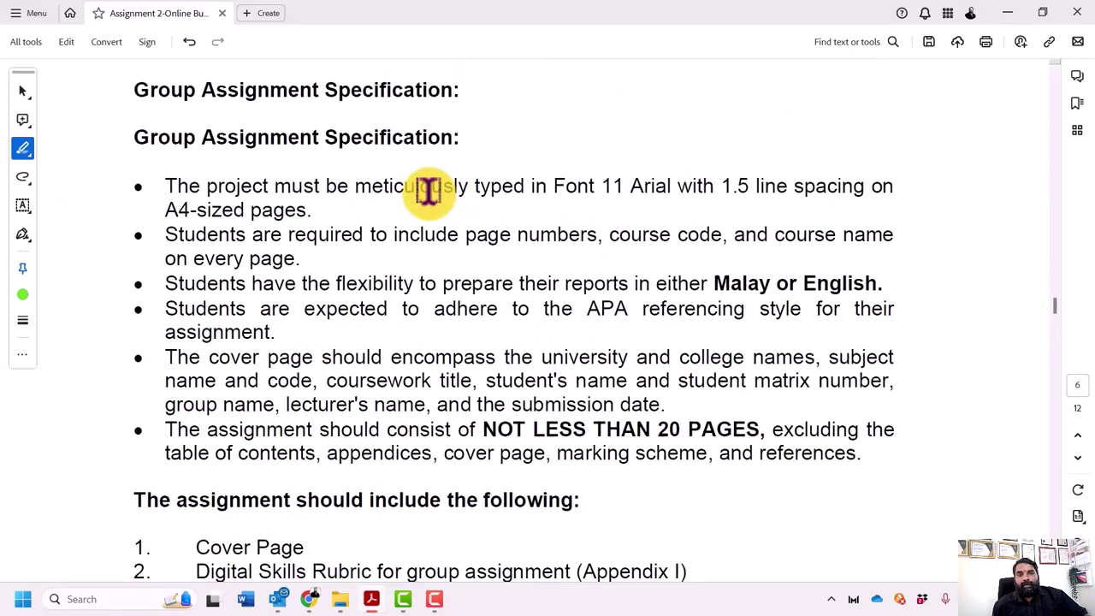
pyautogui.scroll(10, 428, 190)
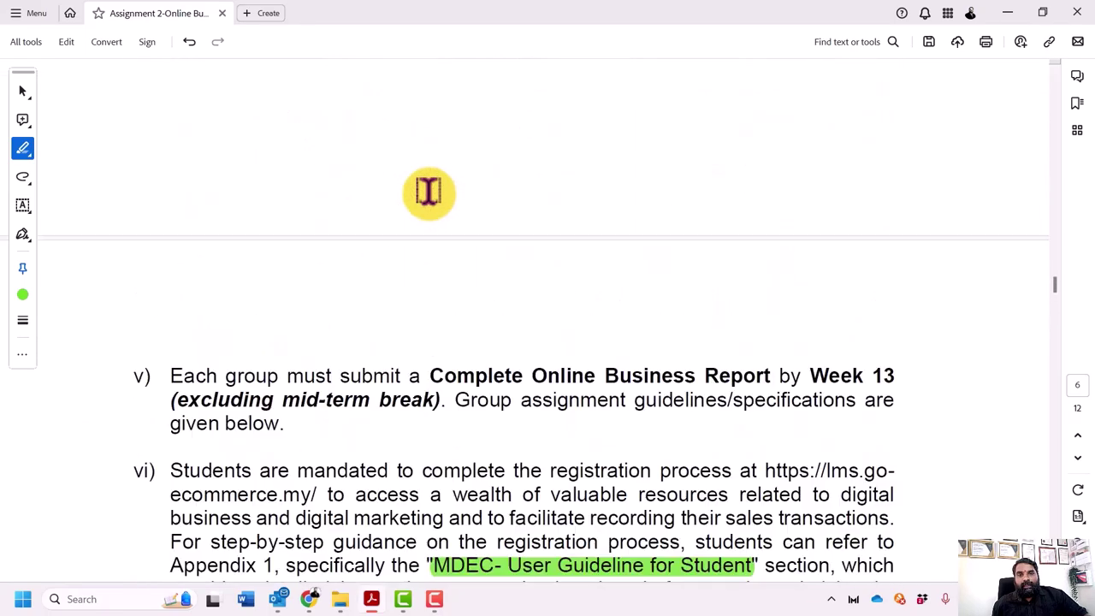
pyautogui.scroll(8, 428, 190)
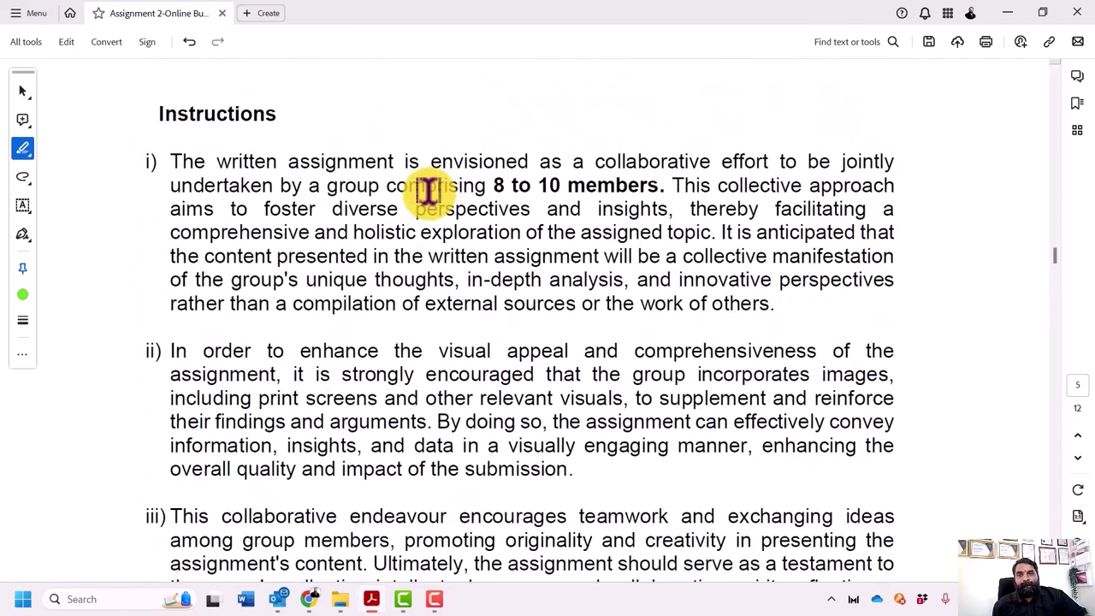
pyautogui.scroll(-4, 427, 190)
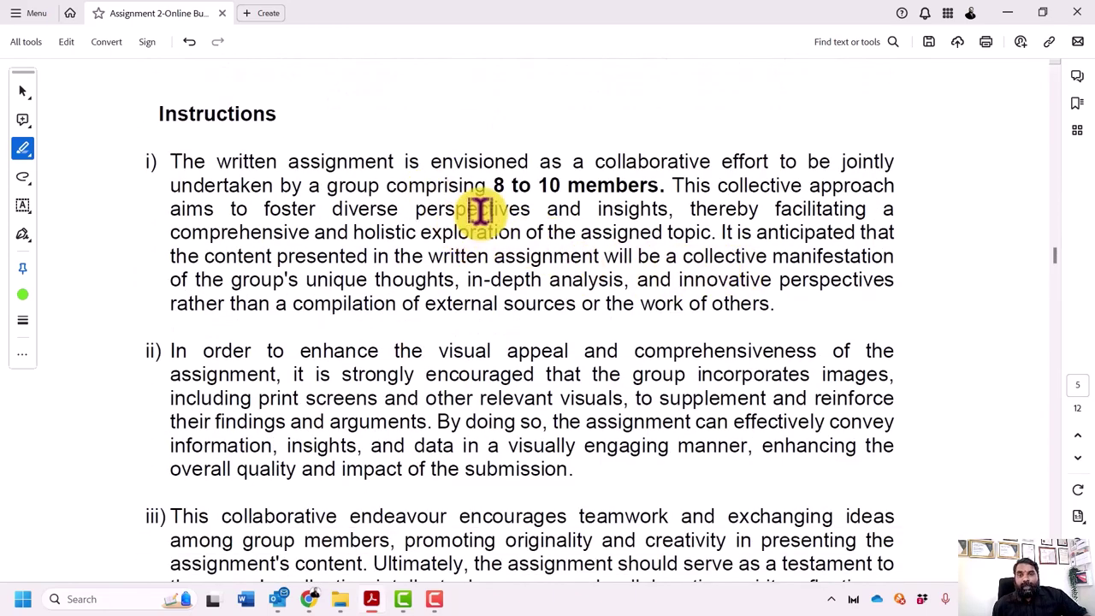
pyautogui.scroll(-4, 481, 210)
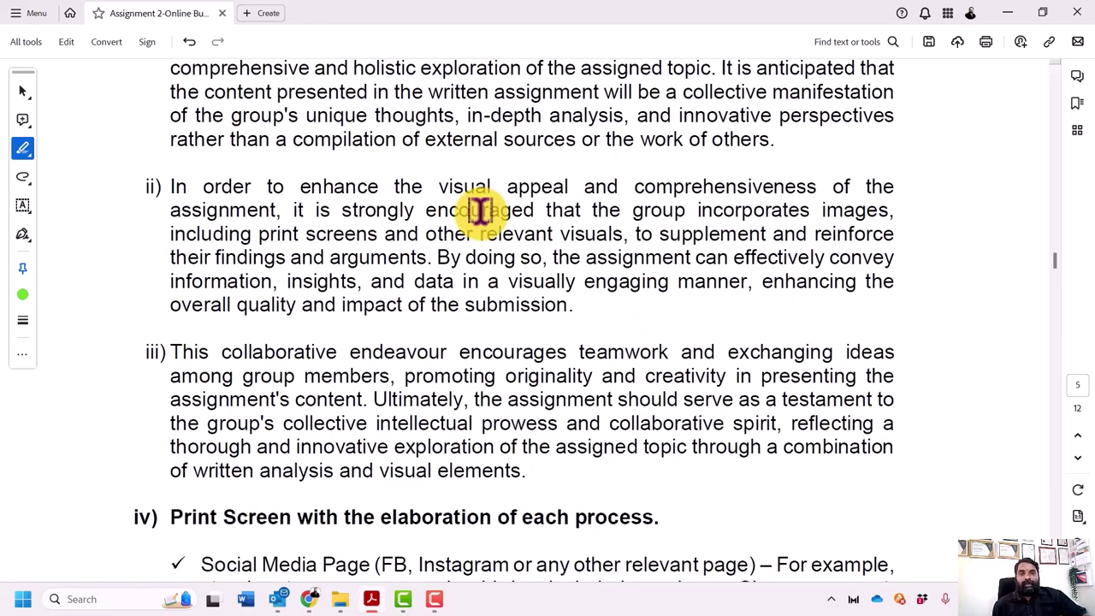
pyautogui.scroll(-12, 481, 211)
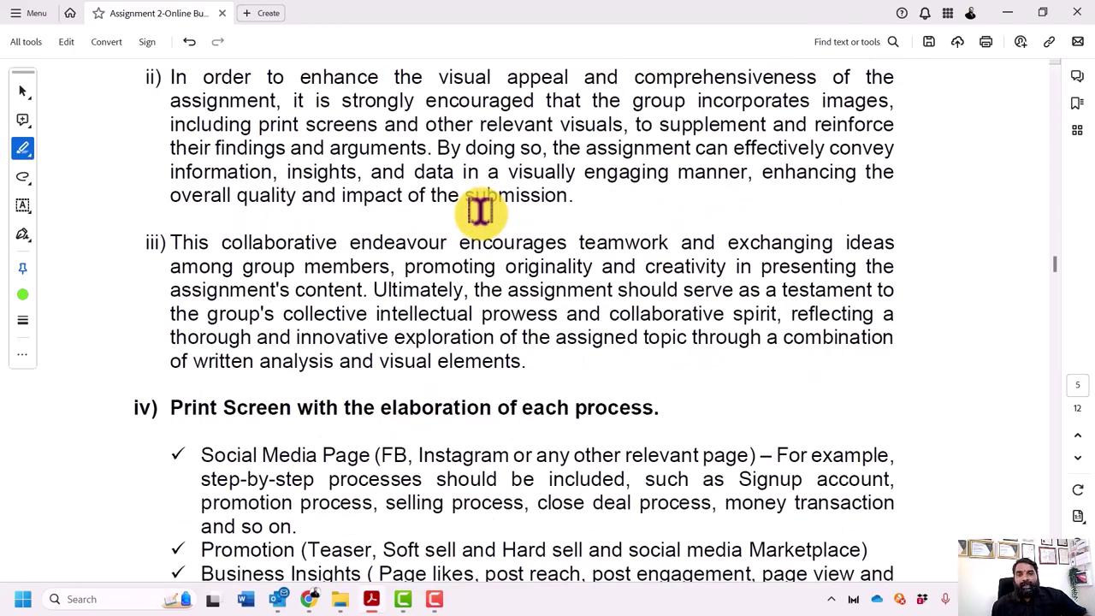